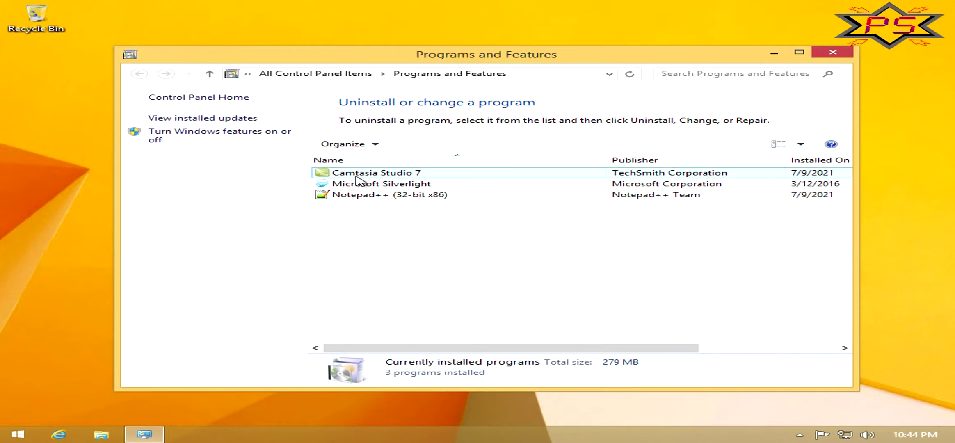
Close Programs and Features and resize the Internet Explorer tile on the Start screen to Small
click(837, 54)
key(super)
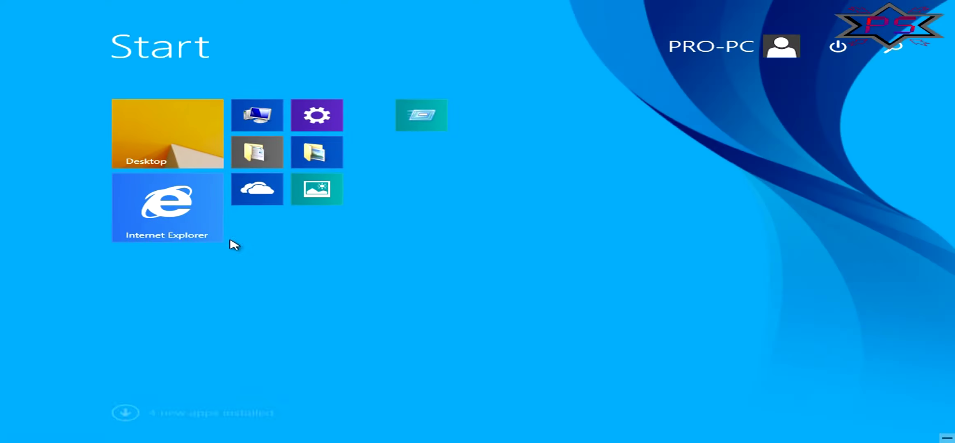
right_click(204, 217)
mouse_move(266, 276)
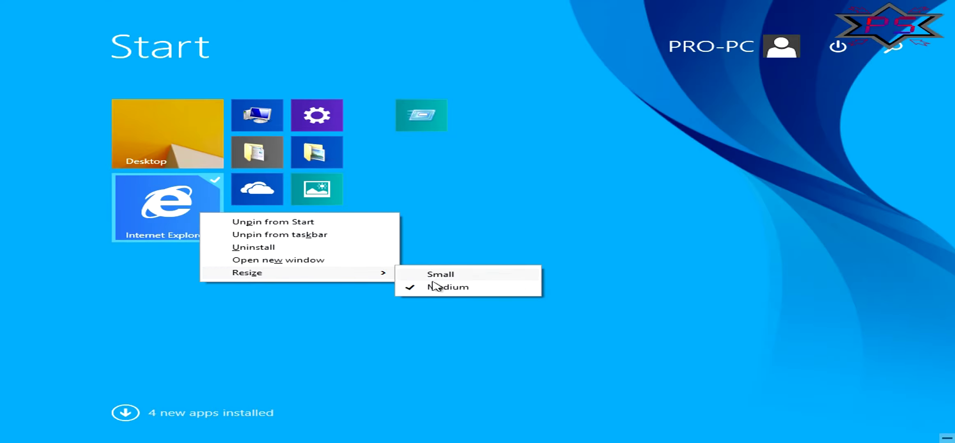
click(469, 275)
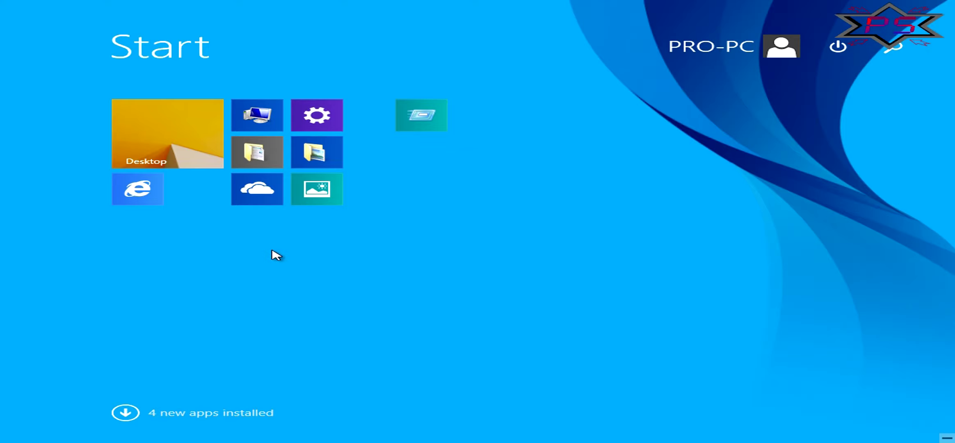
Launch the Services console by running services.msc and maximize its window
click(422, 116)
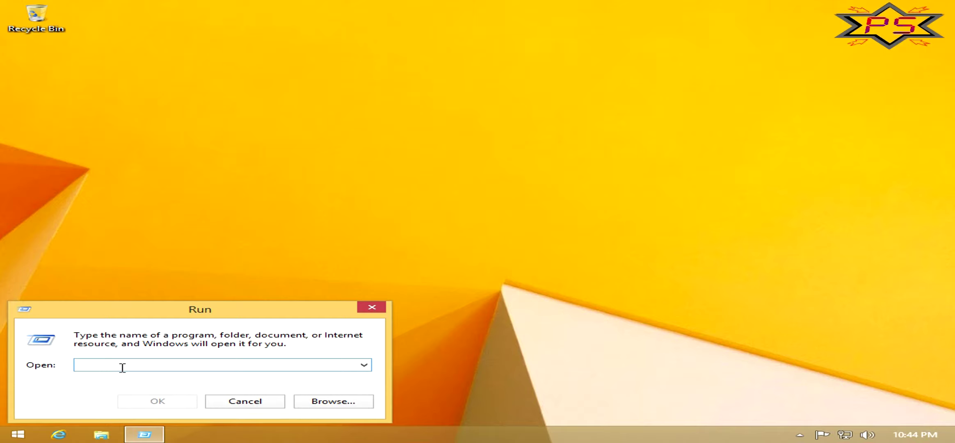
text(services.msc)
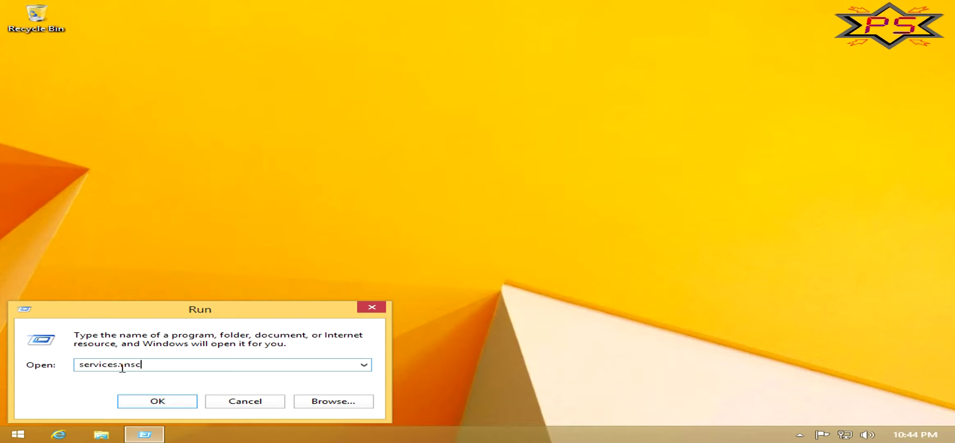
key(Return)
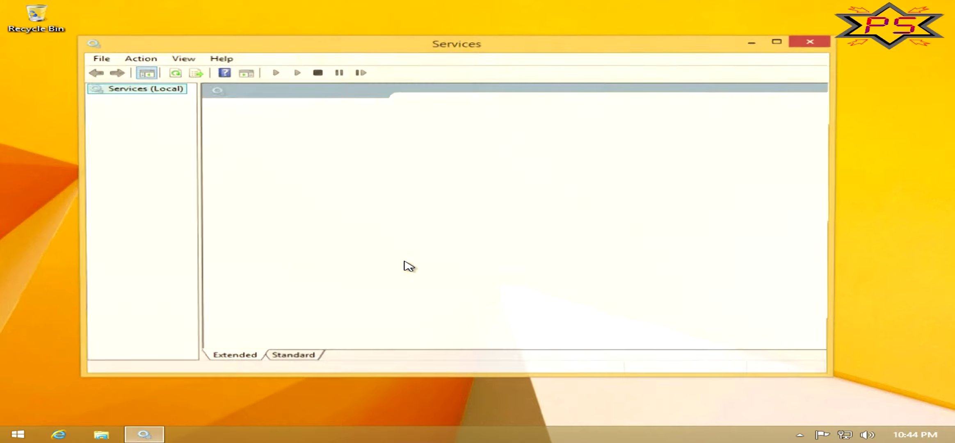
click(775, 45)
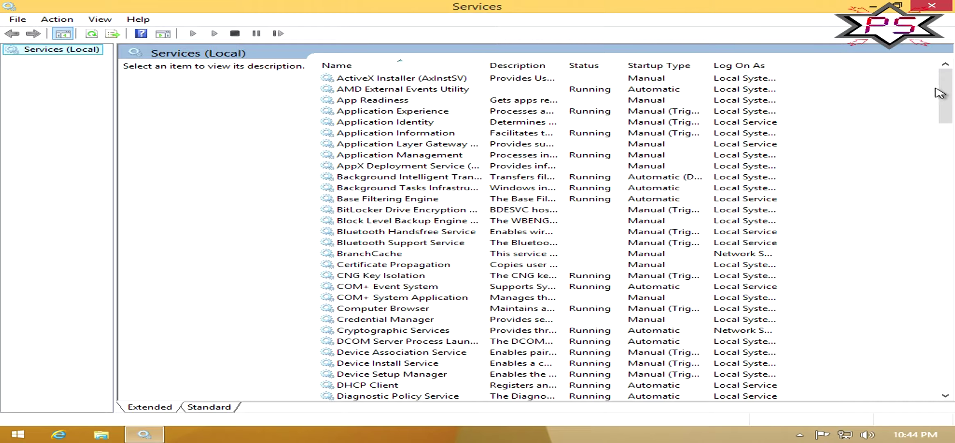
Widen the Description and Name columns of the services list and stop the Diagnostics Tracking Service
drag(949, 93, 951, 122)
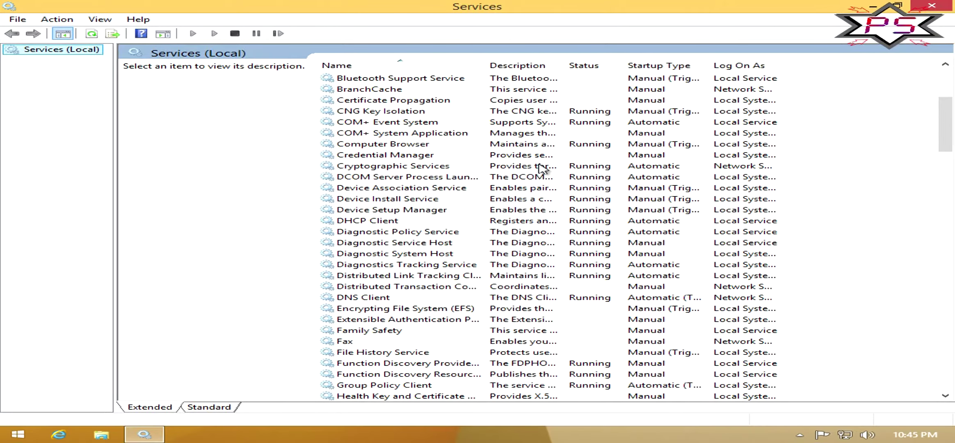
drag(564, 66, 863, 66)
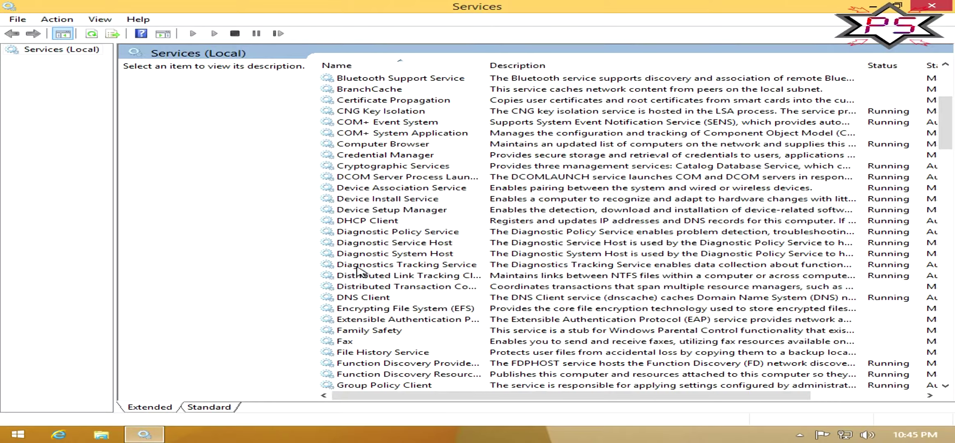
click(358, 266)
drag(486, 66, 526, 68)
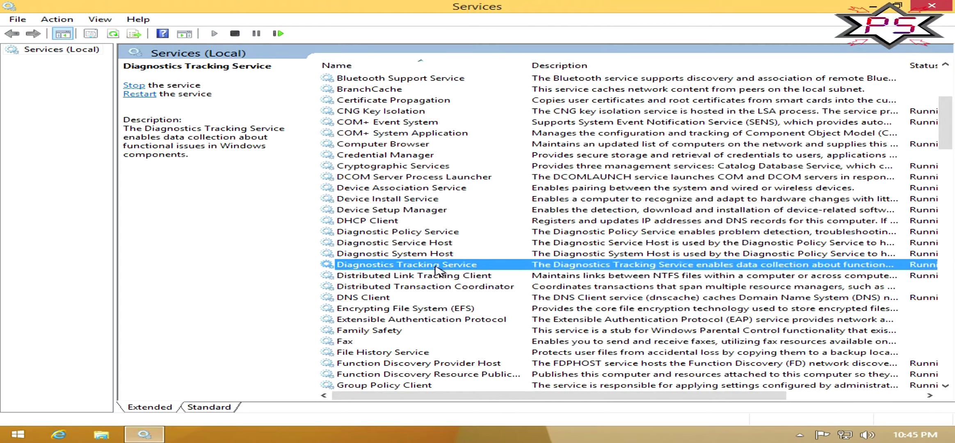
right_click(436, 268)
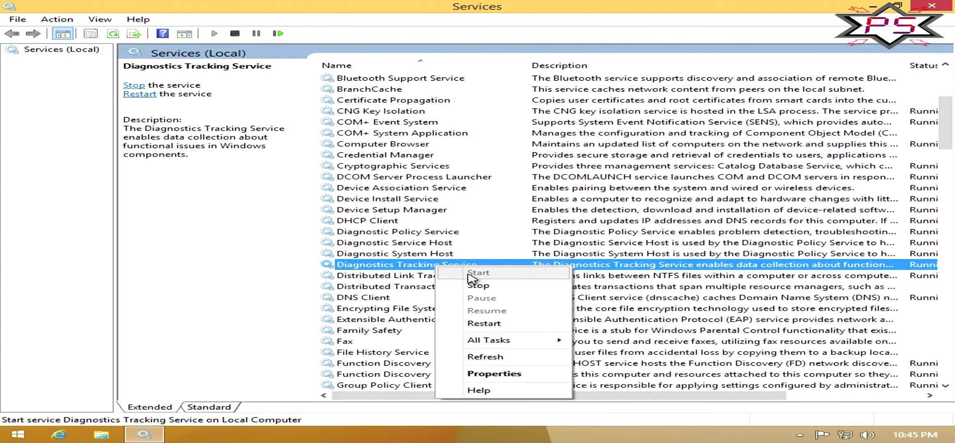
click(478, 286)
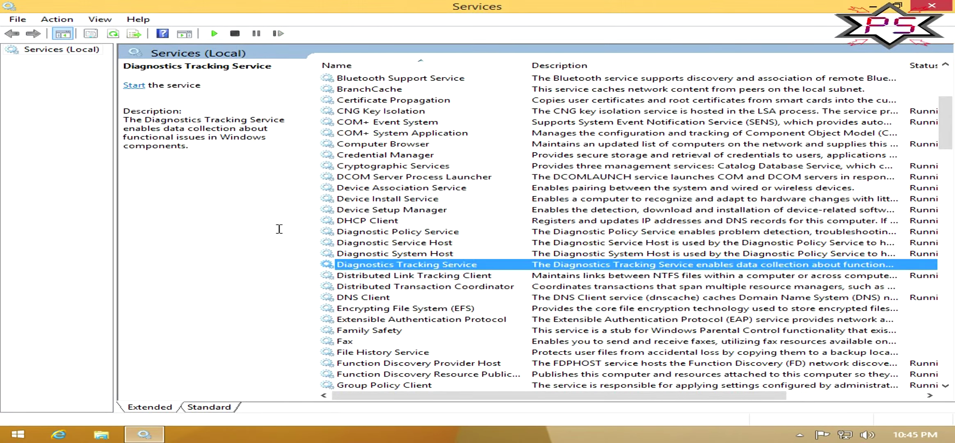
Set the Diagnostics Tracking Service's startup type to Disabled, apply the change and refresh the service
right_click(415, 268)
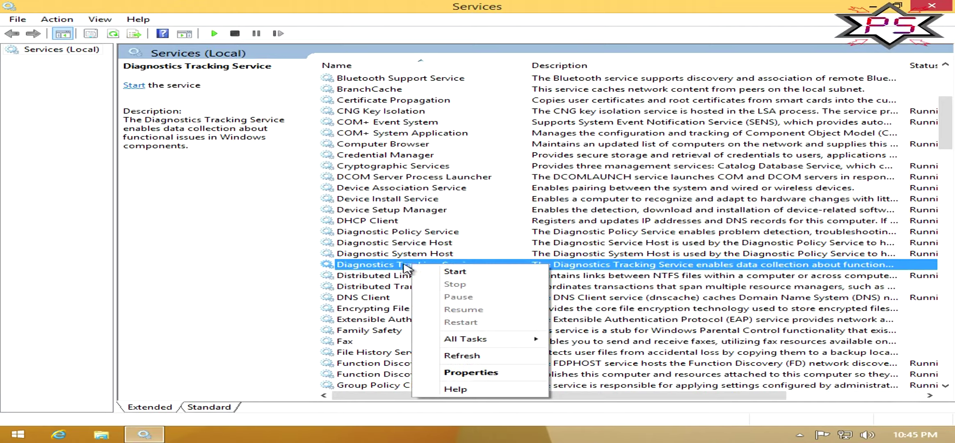
click(471, 372)
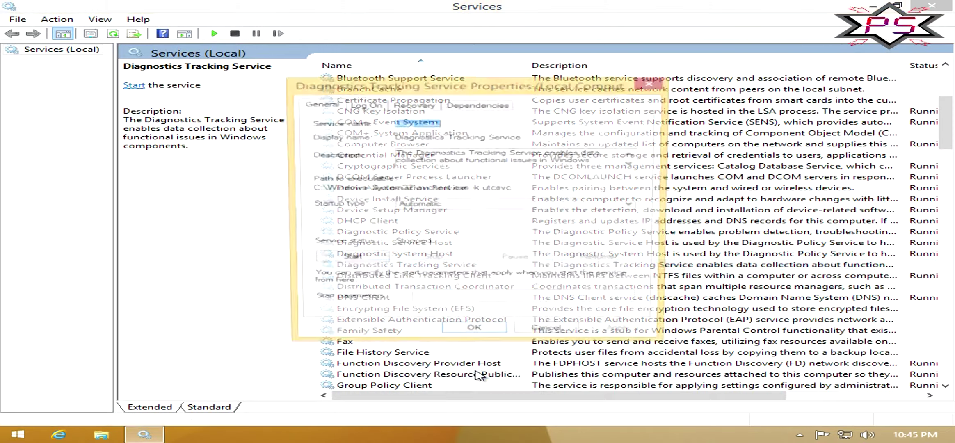
click(433, 205)
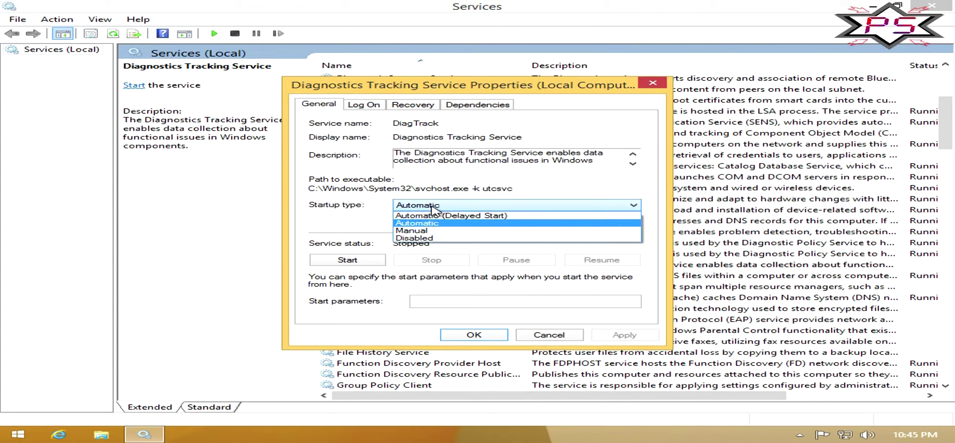
click(418, 239)
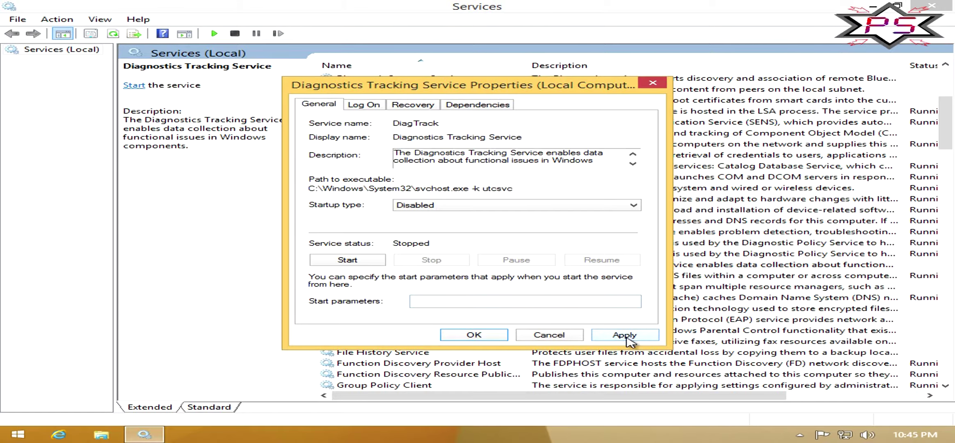
click(625, 335)
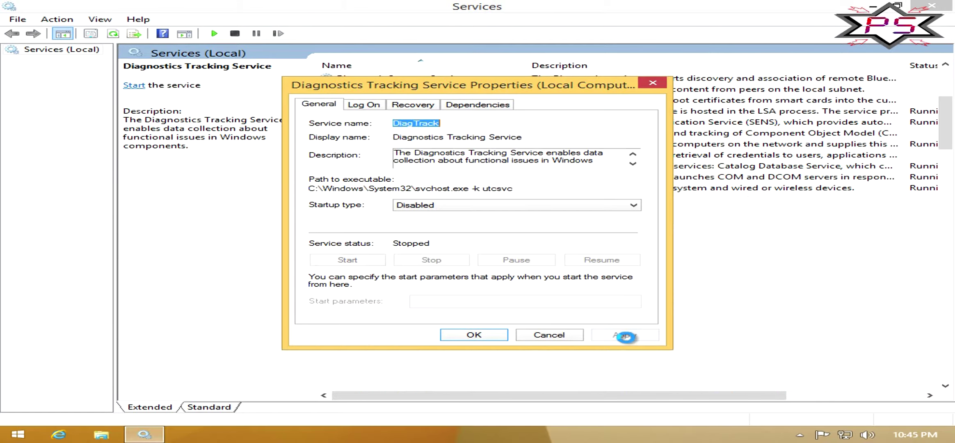
click(473, 335)
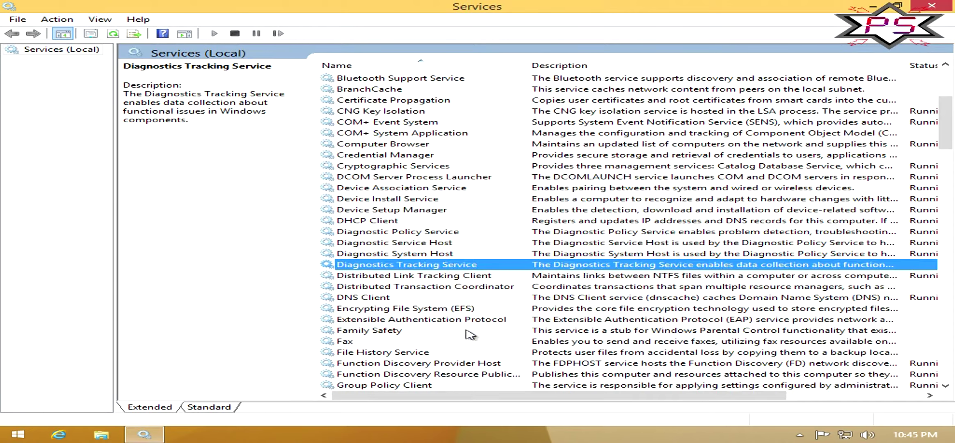
right_click(367, 269)
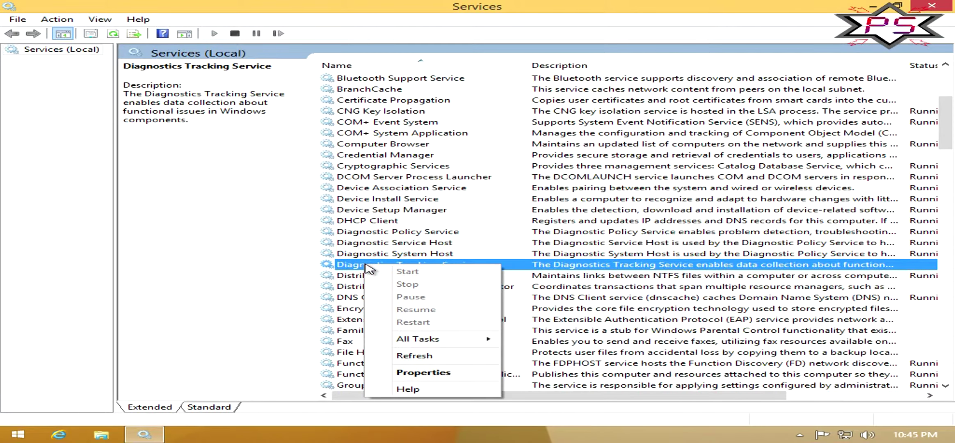
click(435, 355)
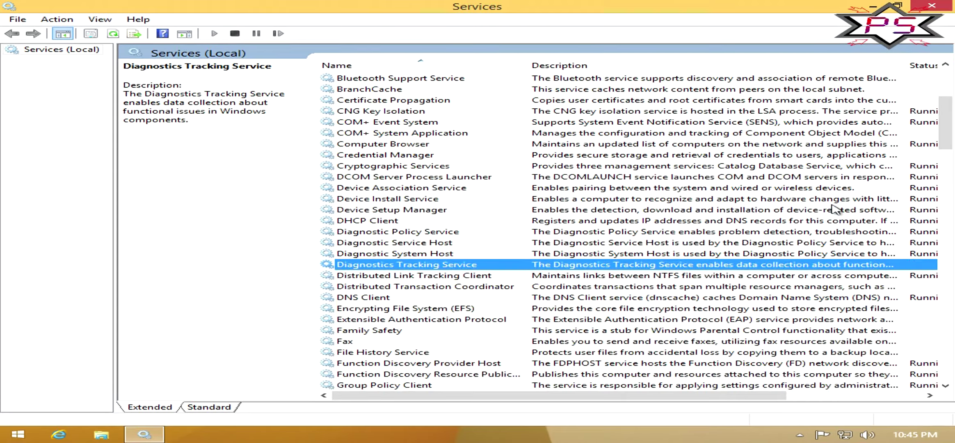
Look through the remaining services, then close the Services console and refresh the desktop
drag(946, 123, 953, 341)
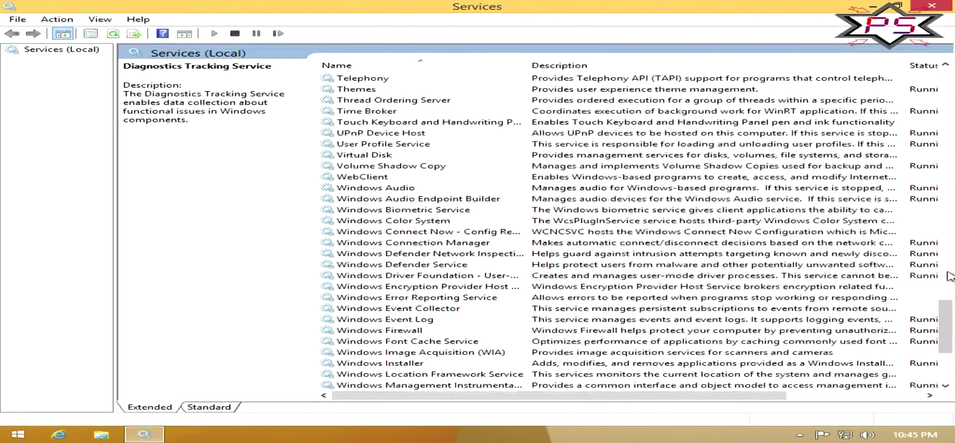
click(925, 12)
right_click(219, 156)
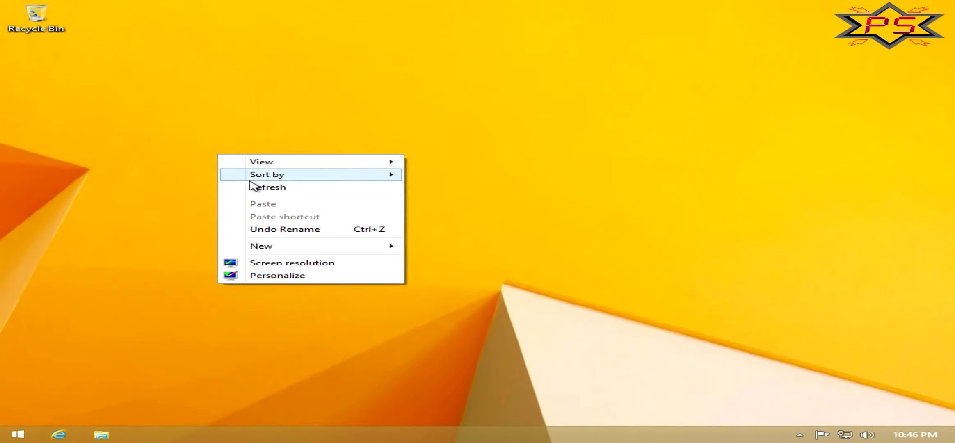
click(259, 187)
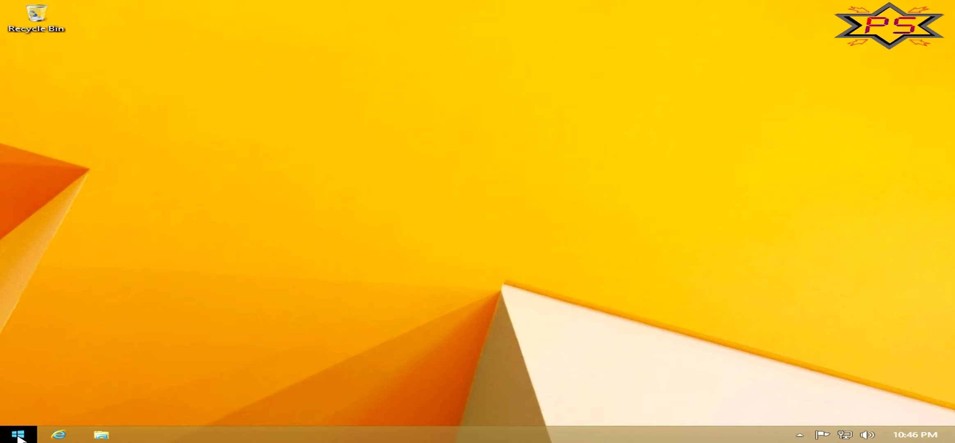
Open Programs and Features through the Internet Explorer tile's Uninstall option and go up to All Control Panel Items
click(19, 436)
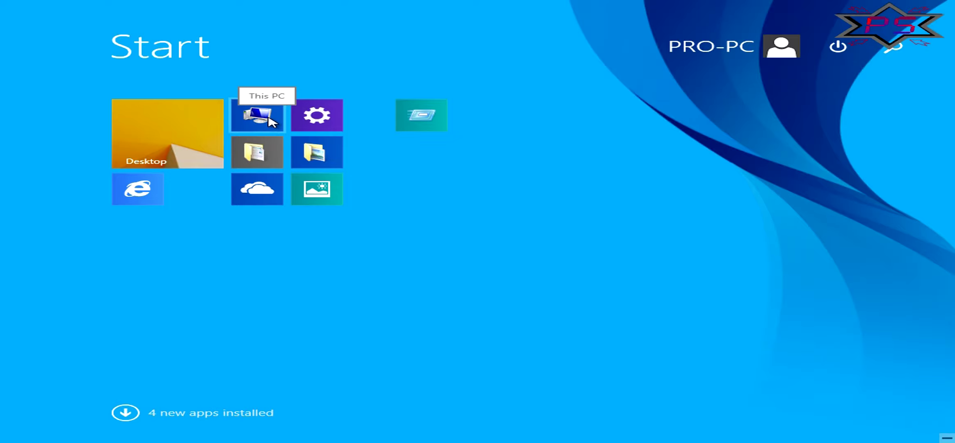
right_click(148, 188)
click(181, 223)
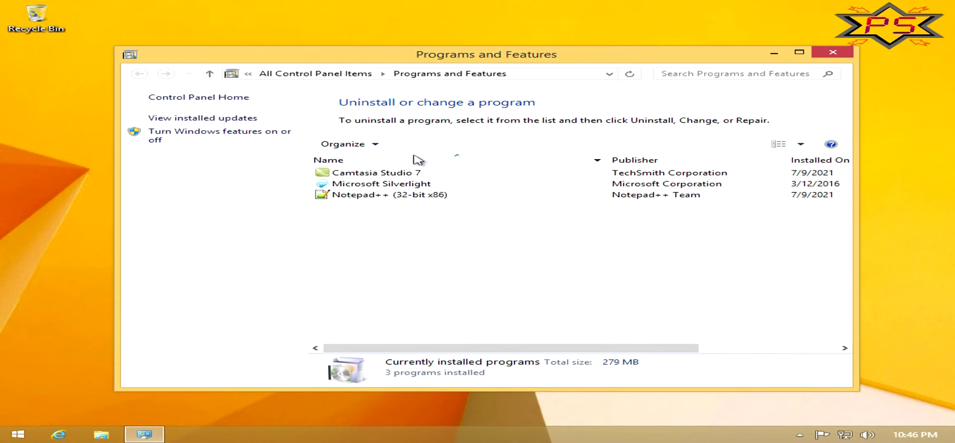
click(351, 76)
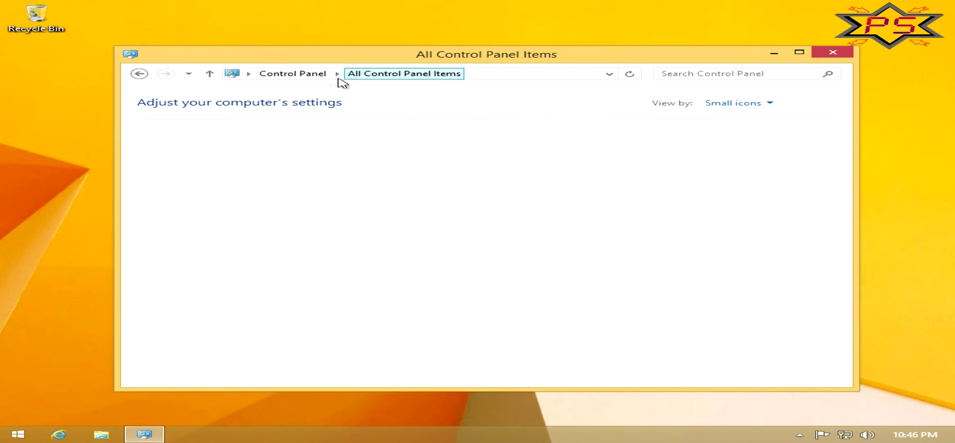
Switch the Control Panel view to Category and back to Small icons
click(750, 104)
click(749, 118)
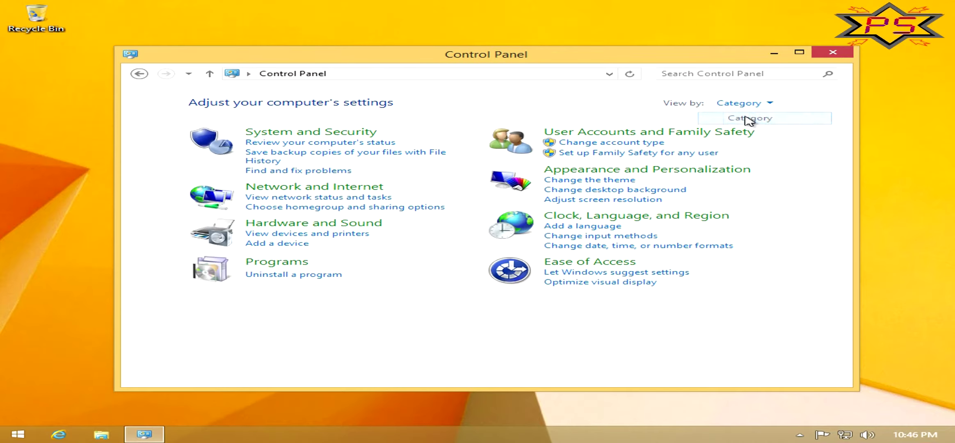
click(745, 103)
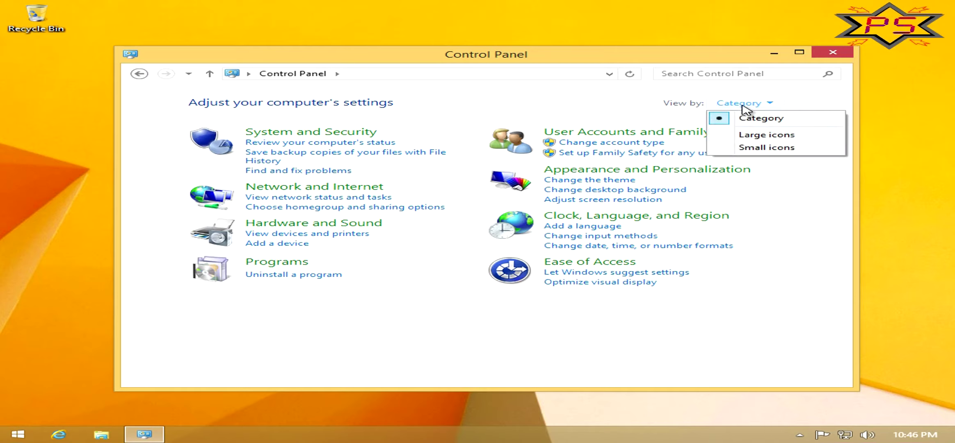
click(745, 149)
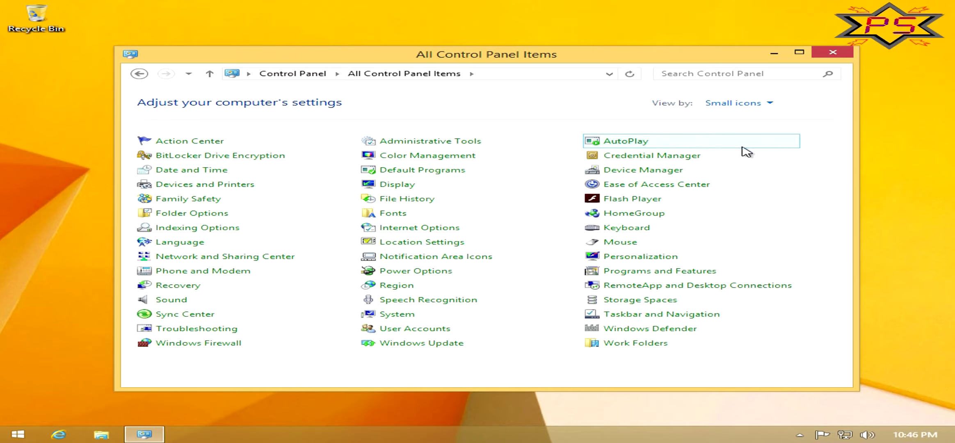
Open Windows Update and select the optional update for removal of Adobe Flash Player (KB4577586)
click(426, 349)
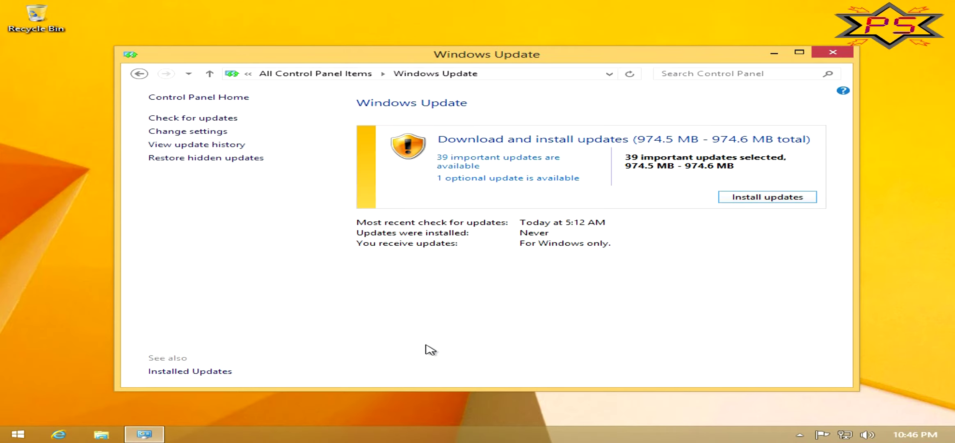
click(535, 181)
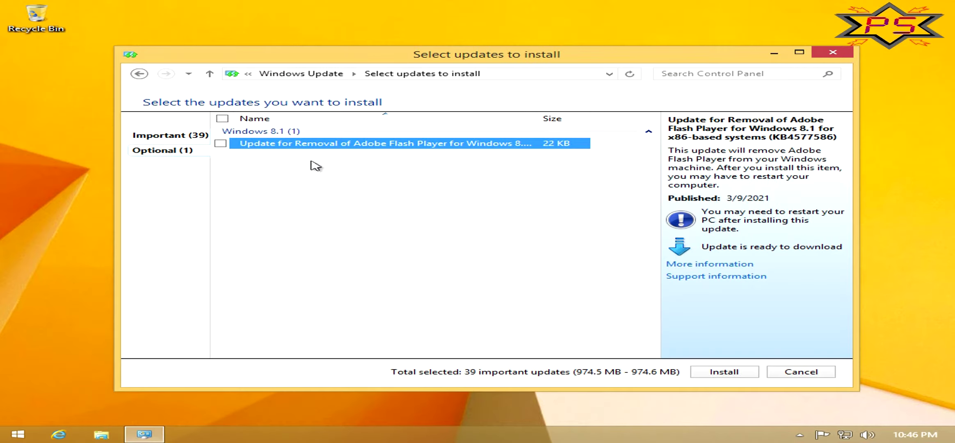
click(221, 143)
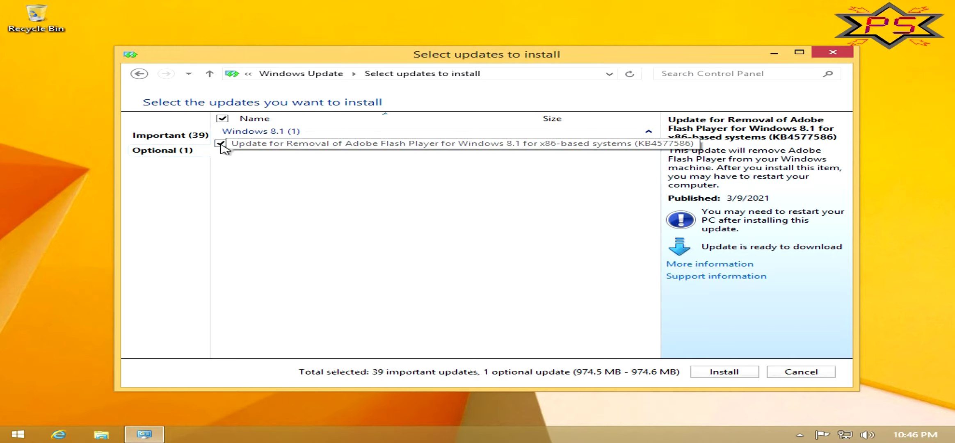
Review the list of important updates and install all selected updates
click(188, 138)
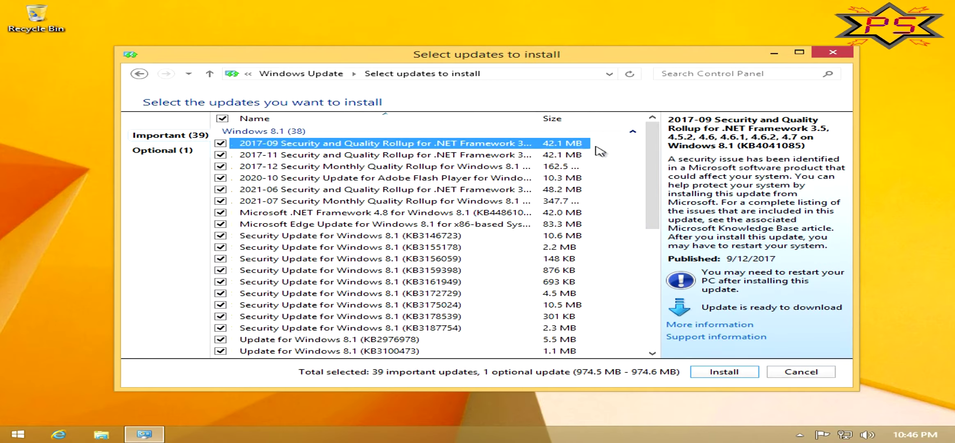
drag(652, 142, 652, 164)
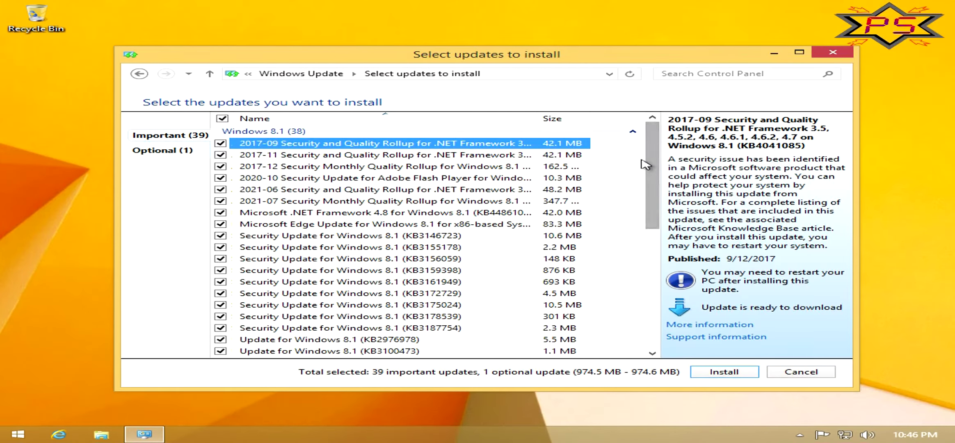
click(725, 373)
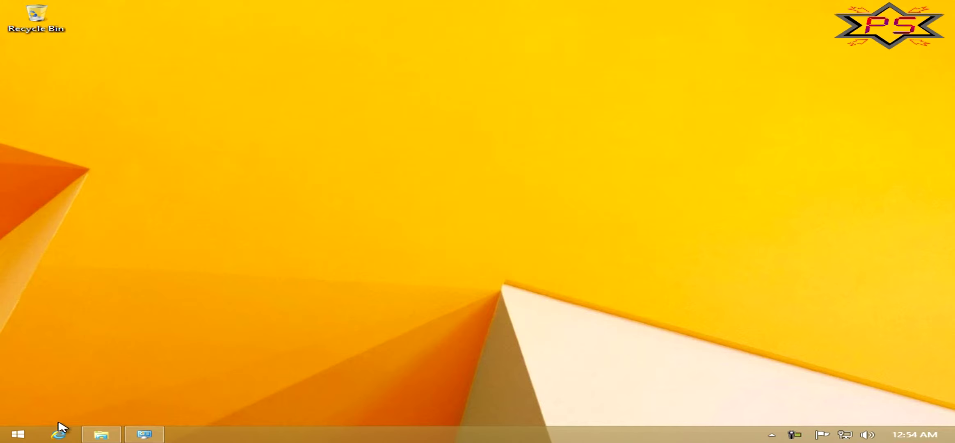
Switch to Internet Explorer, search the web for "inspectre" and open the GRC | InSpectre page
click(61, 435)
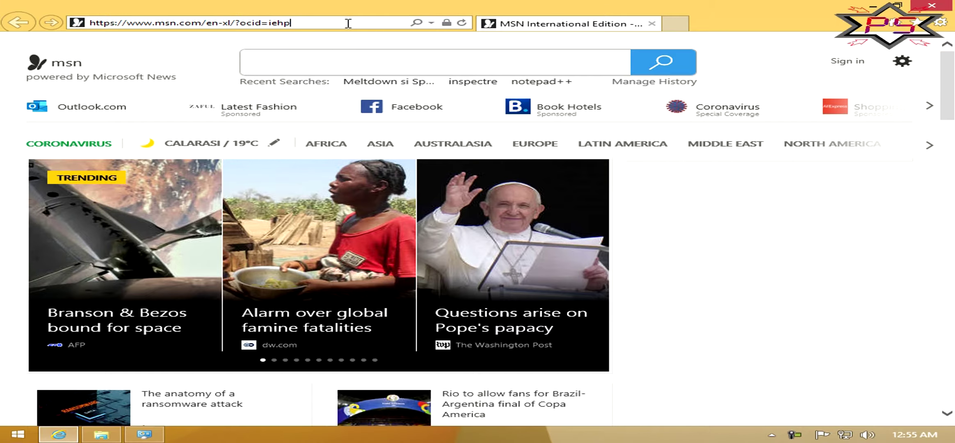
drag(347, 23, 64, 22)
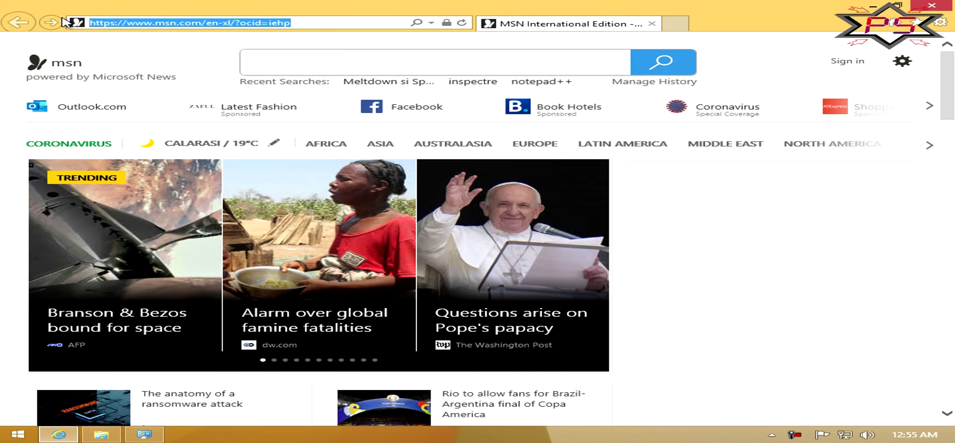
text(inspec)
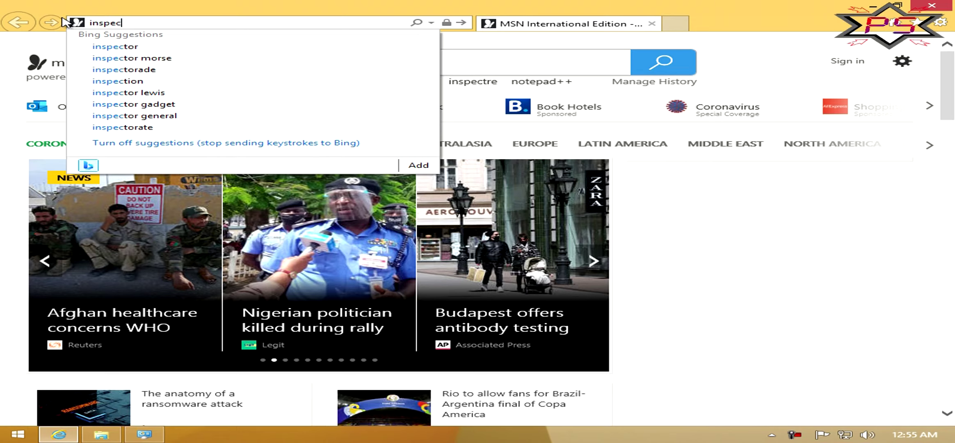
text(tre)
key(Return)
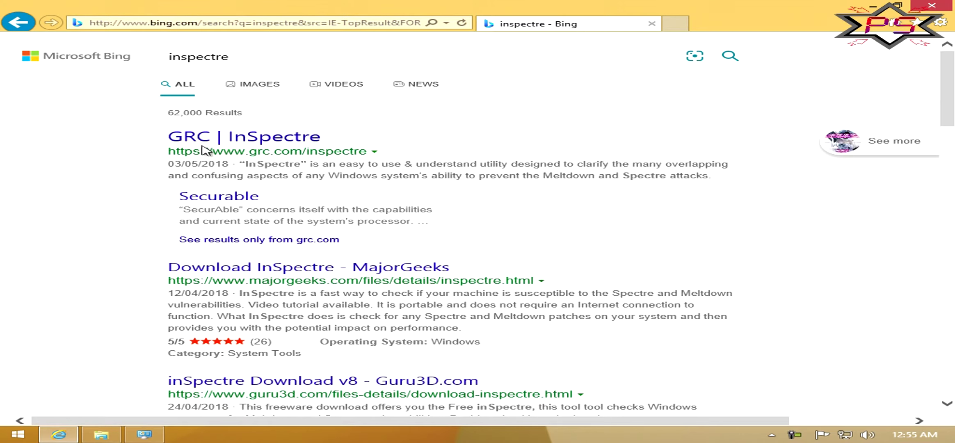
click(272, 139)
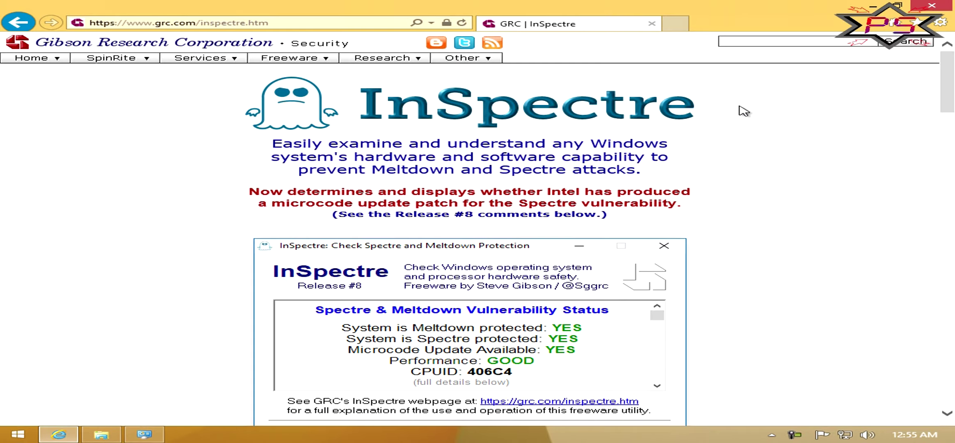
Download InSpectre.exe from the GRC page and save it to the Desktop
scroll(742, 111, down, 5)
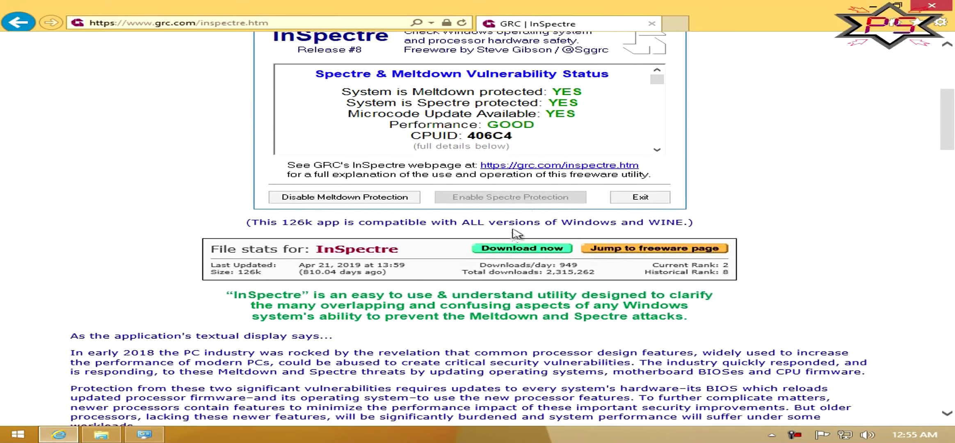
click(509, 249)
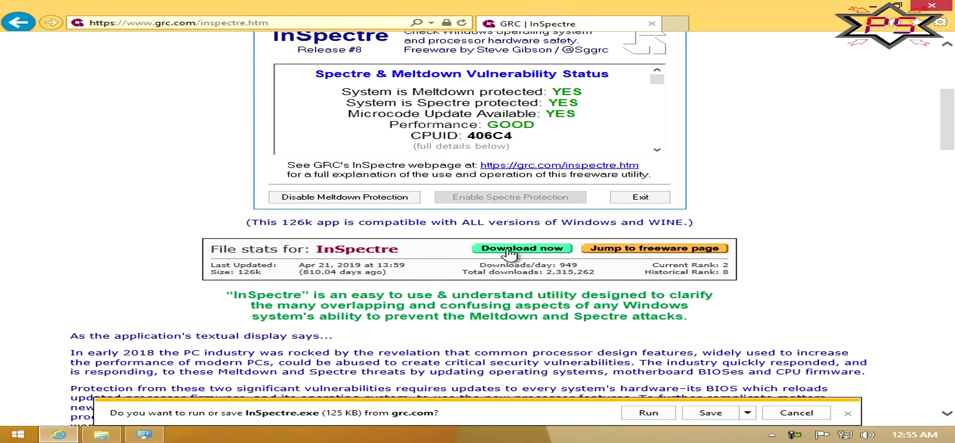
click(747, 413)
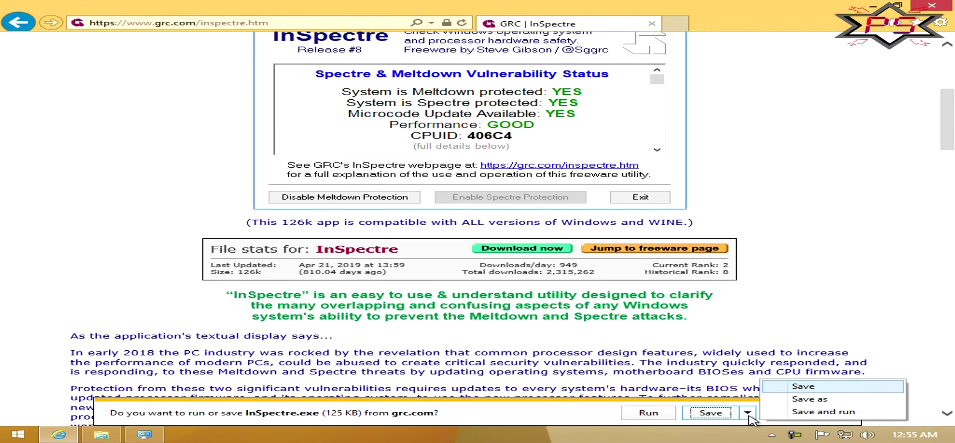
click(780, 400)
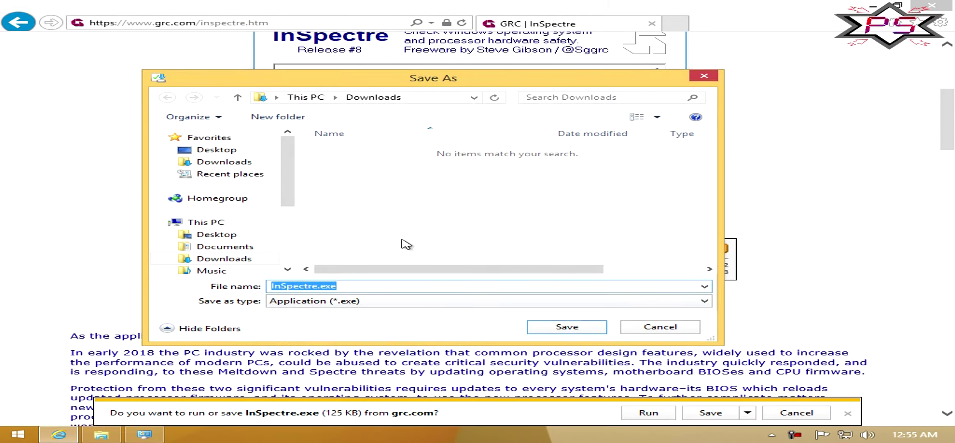
click(210, 149)
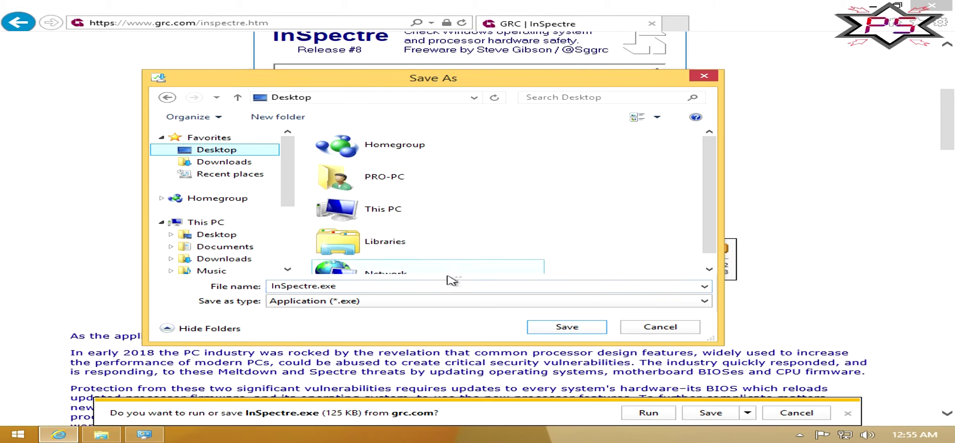
click(566, 327)
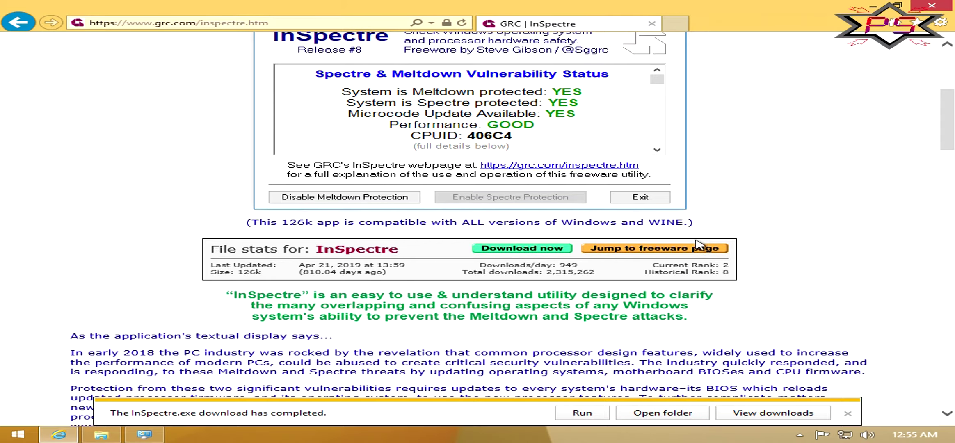
Close Internet Explorer and move the InSpectre.exe icon to the middle of the desktop
click(873, 6)
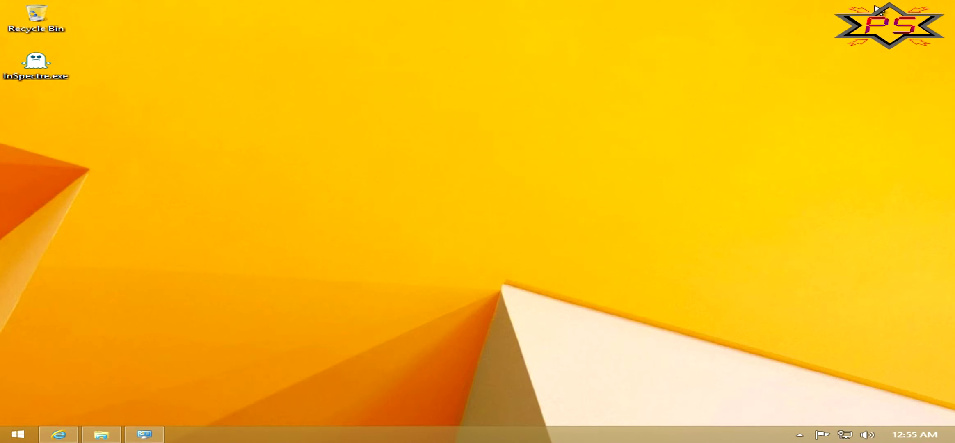
click(46, 439)
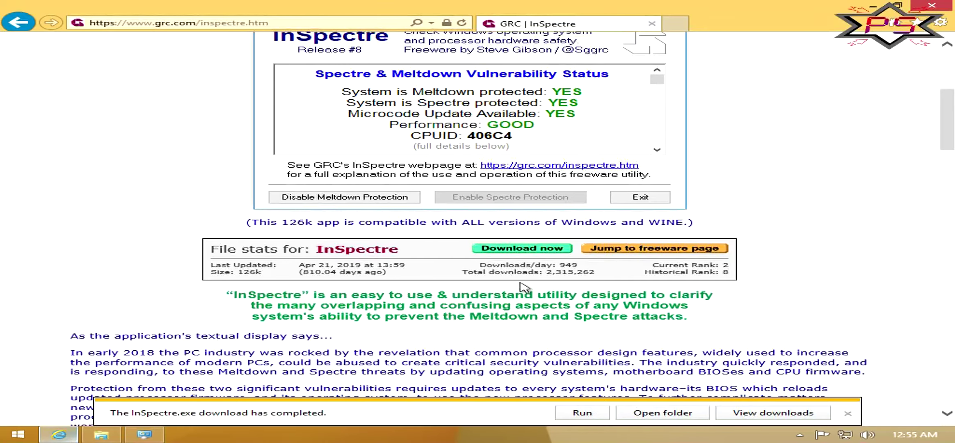
click(931, 5)
drag(33, 68, 481, 211)
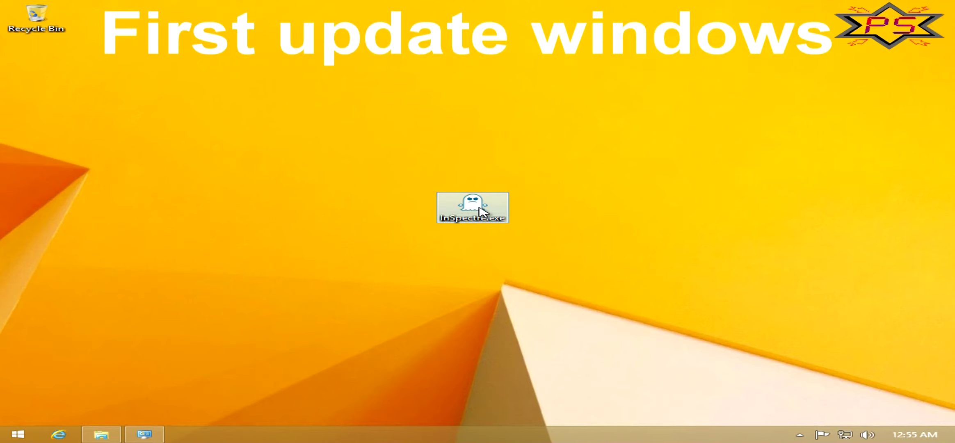
Run InSpectre.exe as administrator to check the Spectre and Meltdown protection status, exit it and return to the Control Panel window
right_click(481, 211)
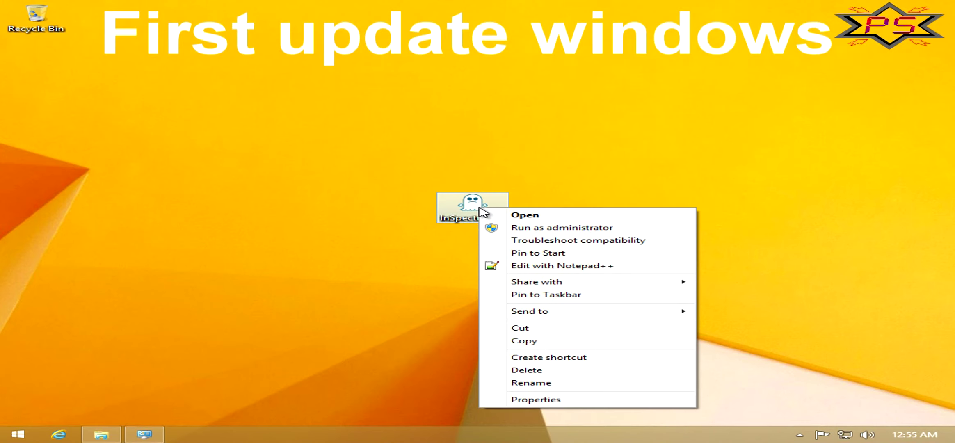
click(564, 229)
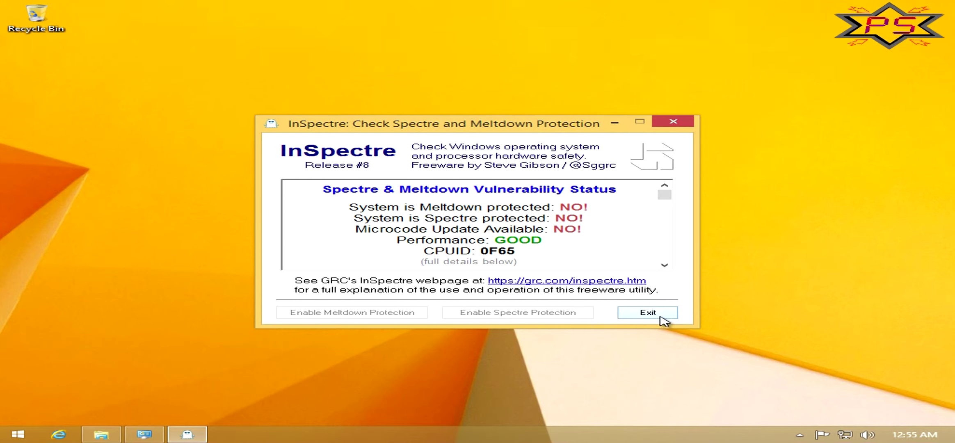
click(647, 312)
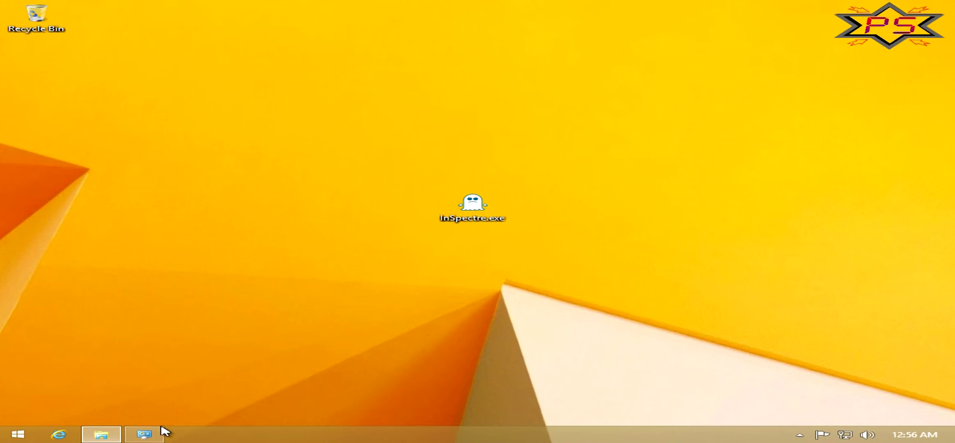
click(144, 434)
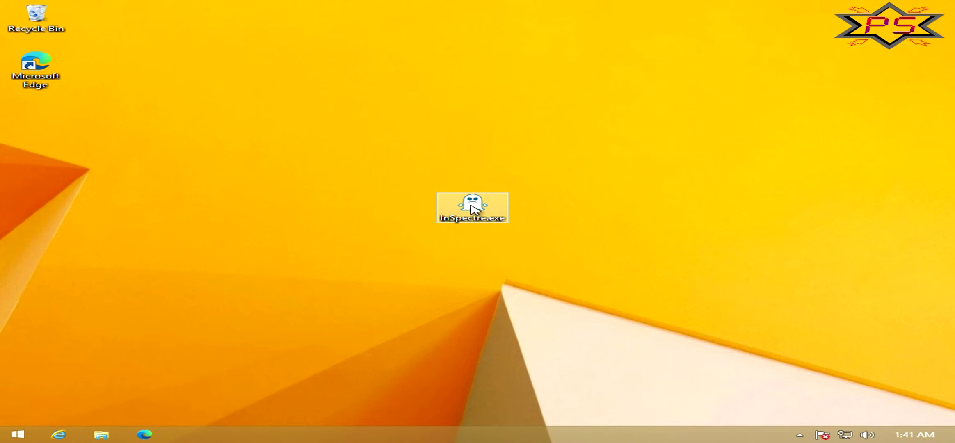
Run InSpectre.exe as administrator, disable Meltdown protection and exit the utility
click(473, 208)
right_click(472, 208)
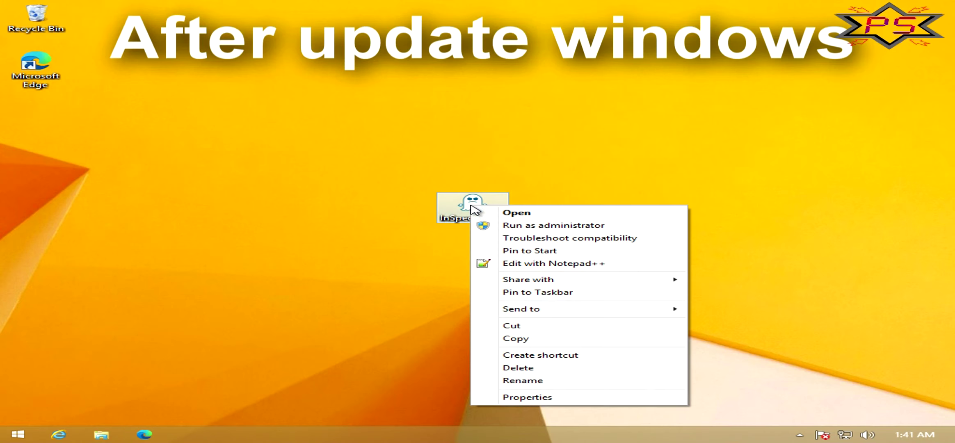
click(636, 226)
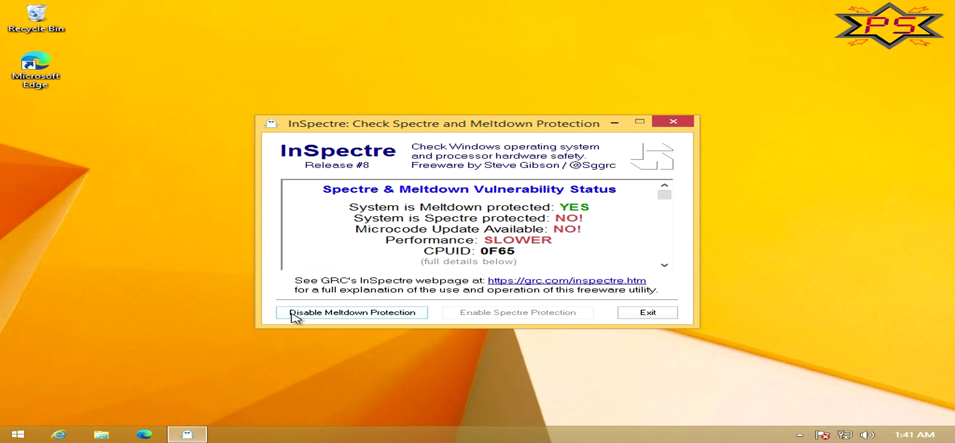
click(364, 316)
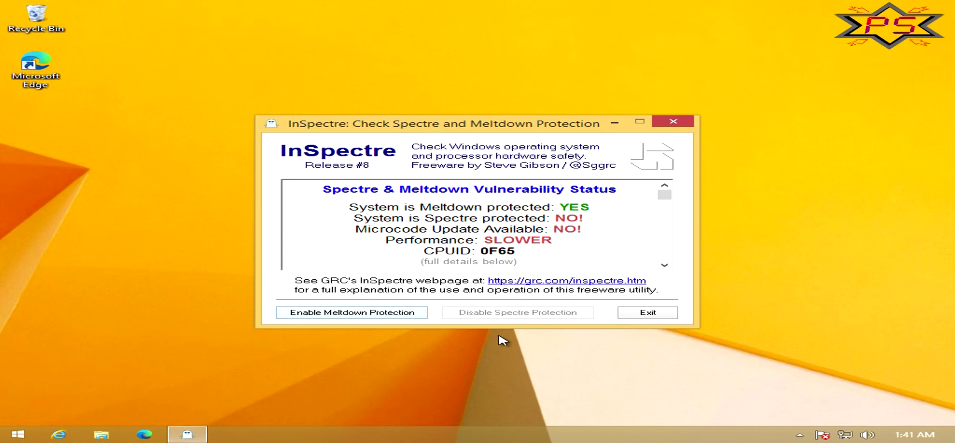
click(657, 316)
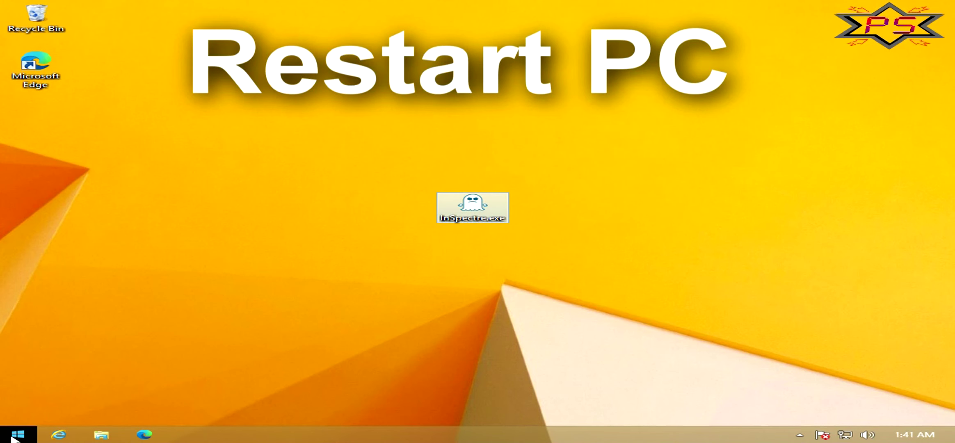
Restart the PC from the Start screen
click(16, 429)
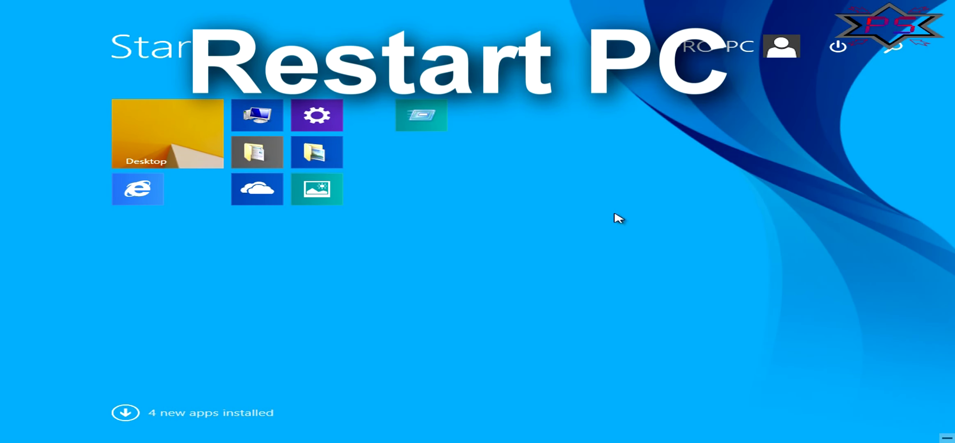
click(857, 47)
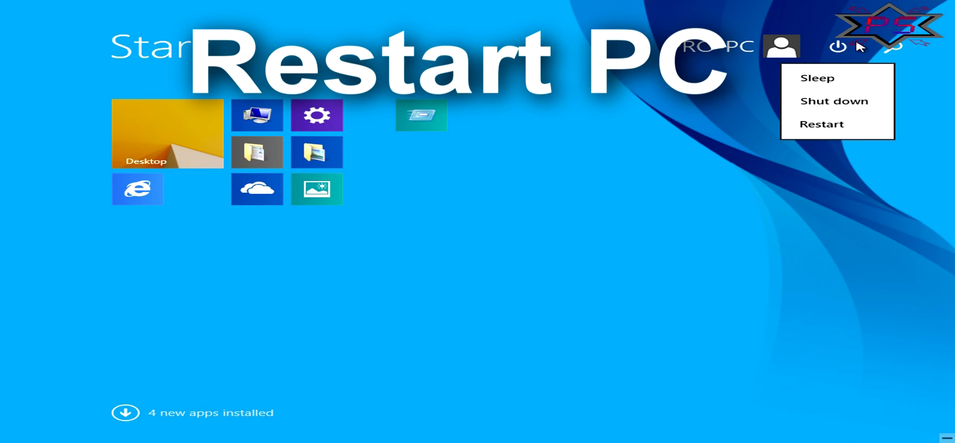
click(822, 123)
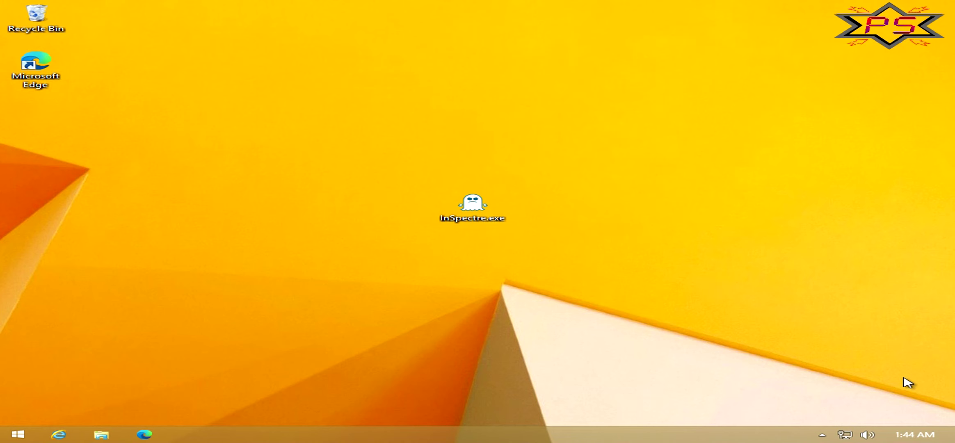
Run InSpectre.exe as administrator again to check the protection status after the restart
double_click(487, 210)
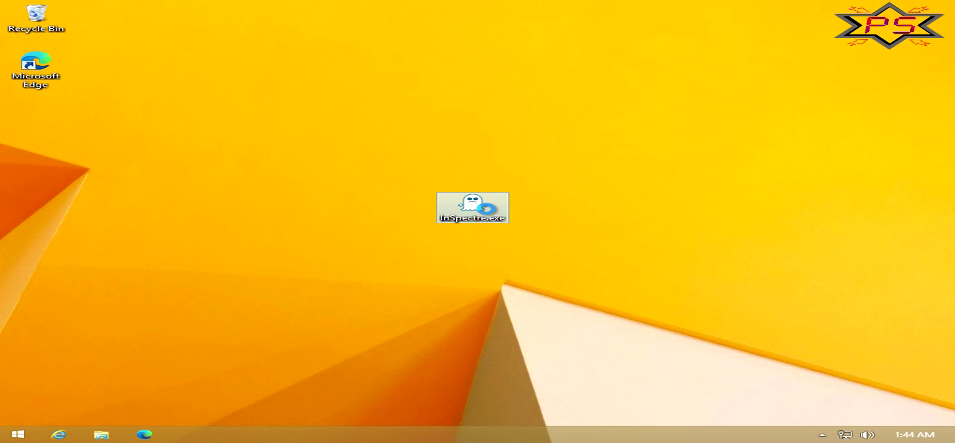
right_click(487, 209)
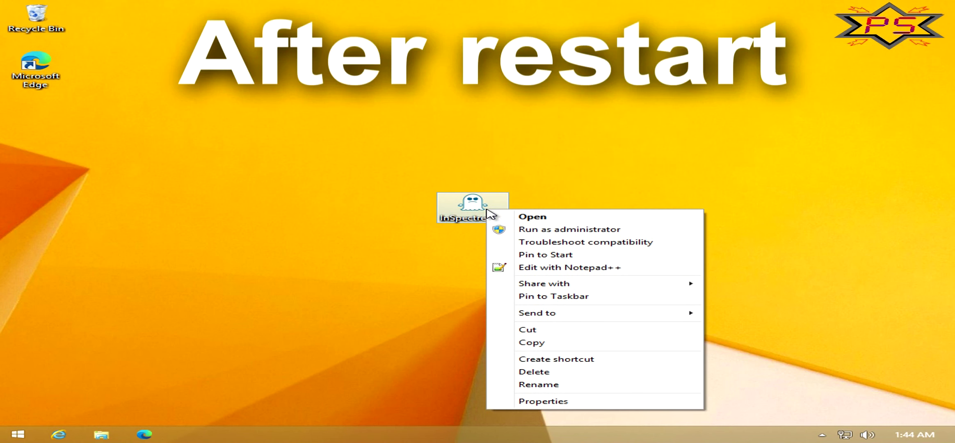
click(534, 229)
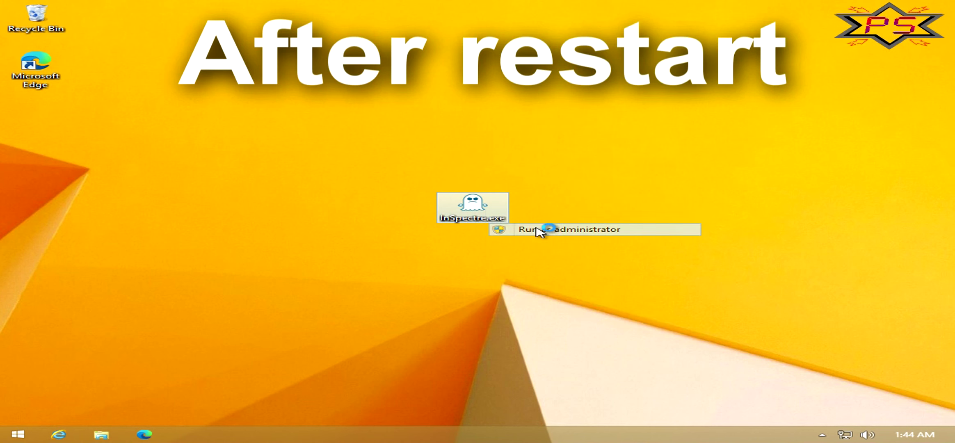